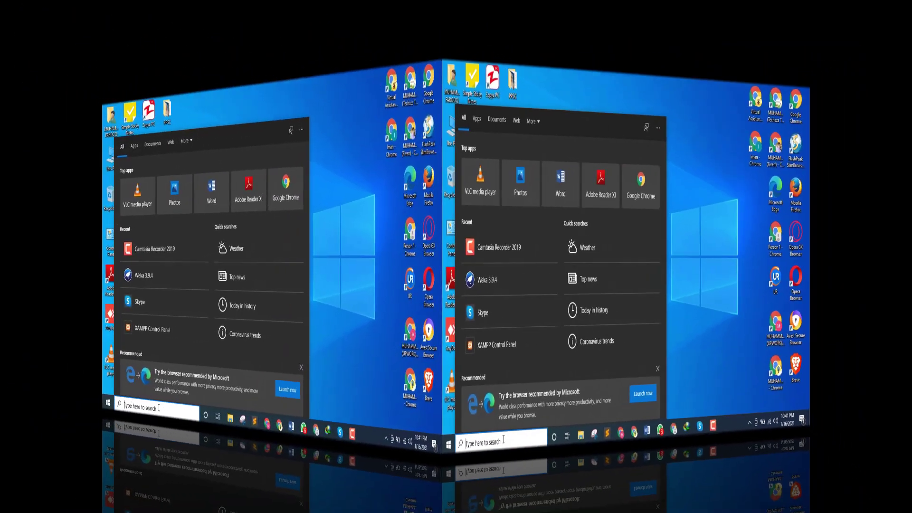
Launch Weka 3.9.4 and open its Explorer in a maximized window
type("EKA")
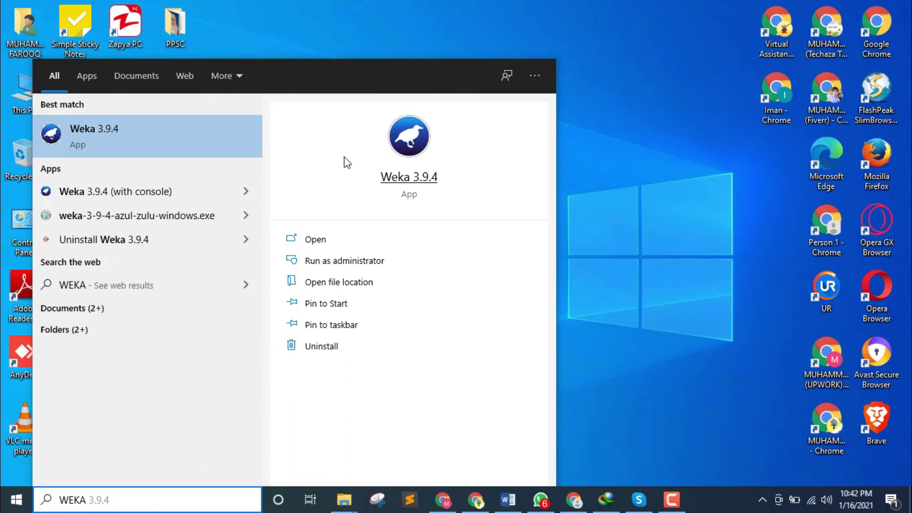
left_click(306, 245)
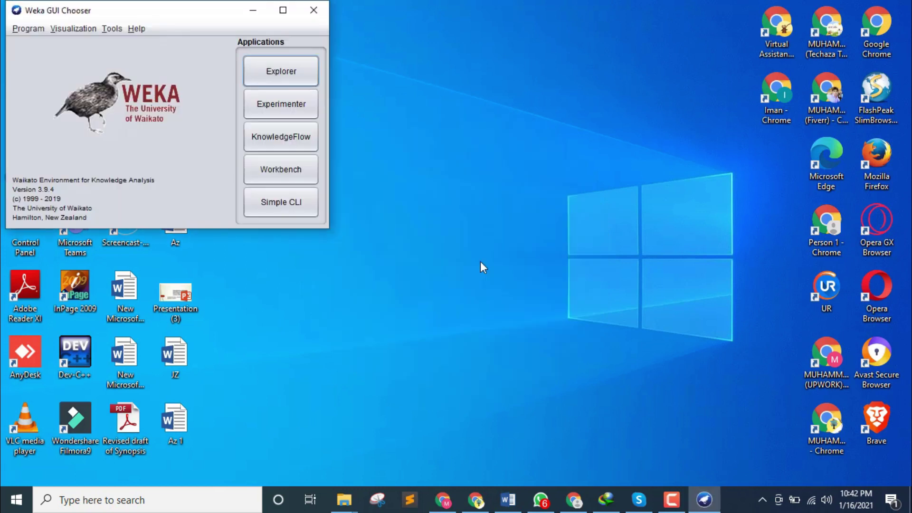
left_click_drag(160, 15, 407, 90)
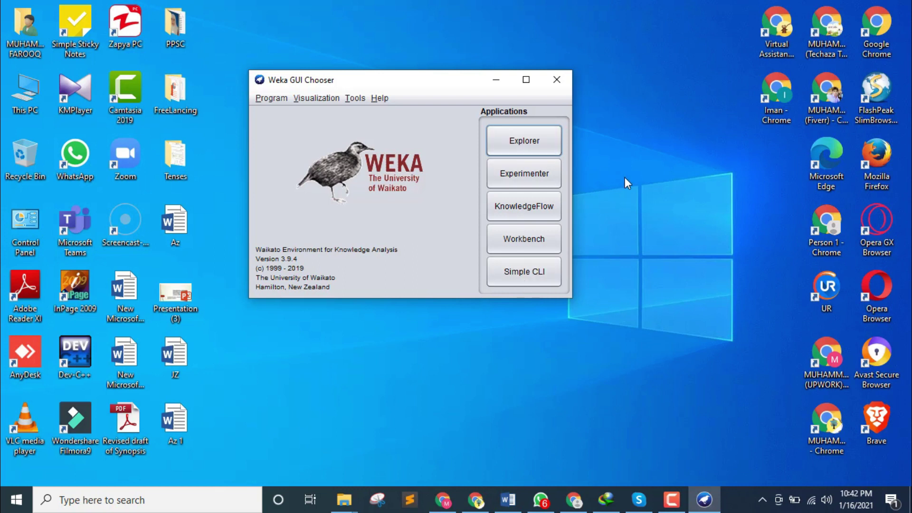
left_click(538, 141)
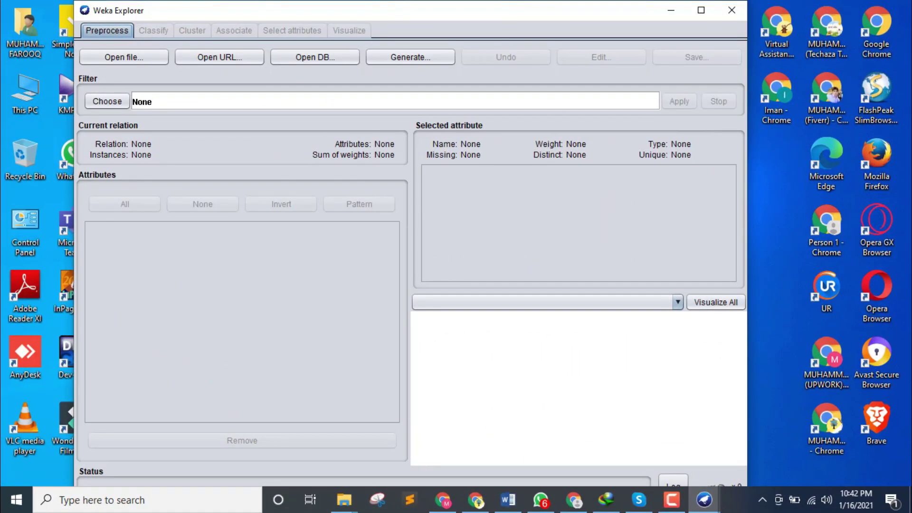
left_click(701, 12)
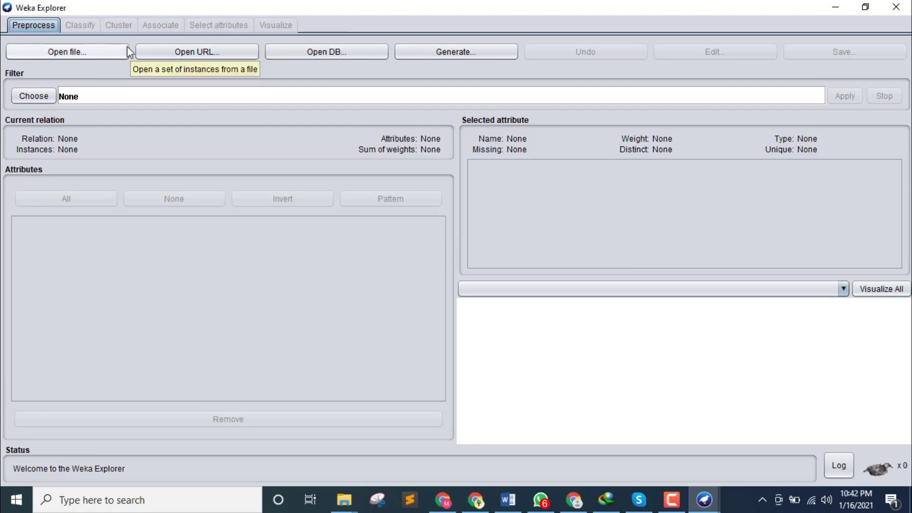
Start opening a data file and browse from Downloads to the Compressed\breast-cancer_zip\data folder
left_click(67, 52)
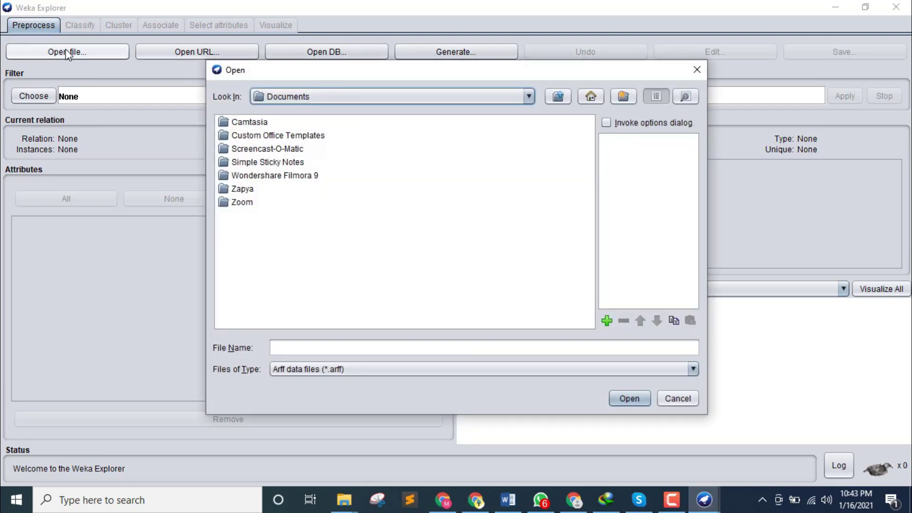
left_click(531, 95)
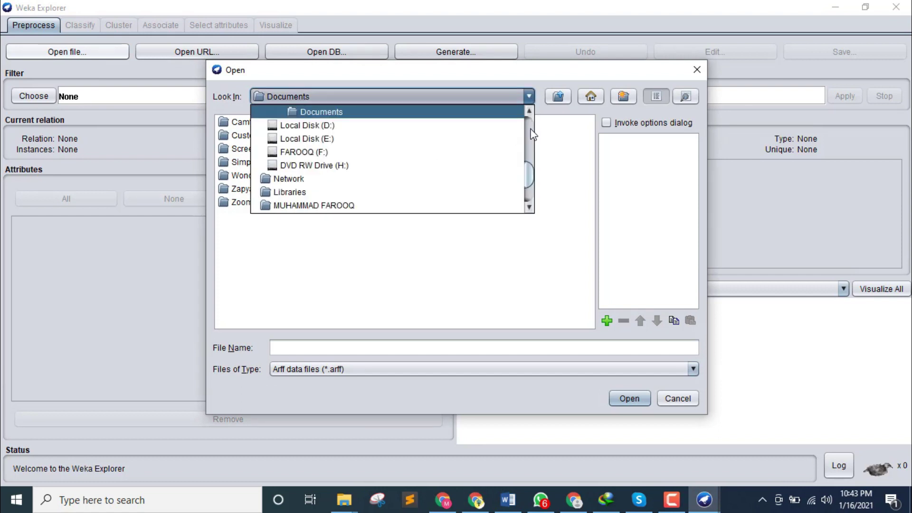
scroll(529, 128, "up", 3)
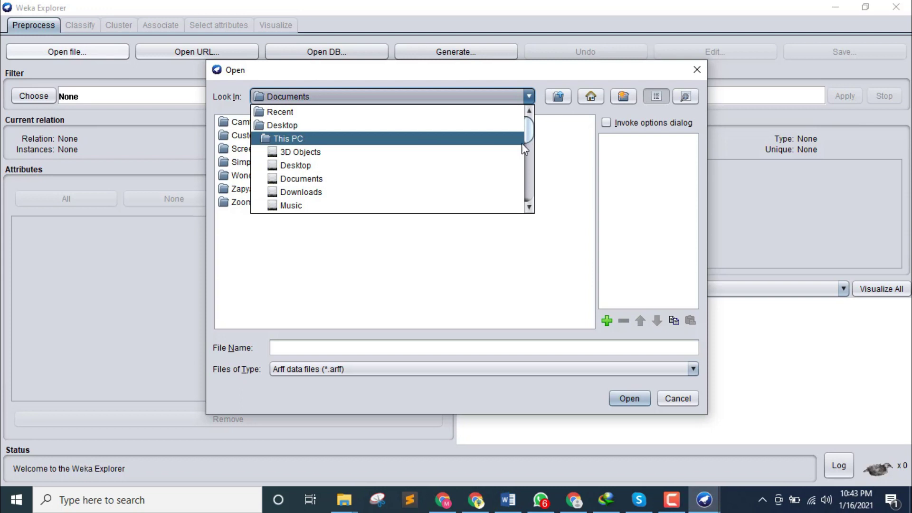
left_click(300, 192)
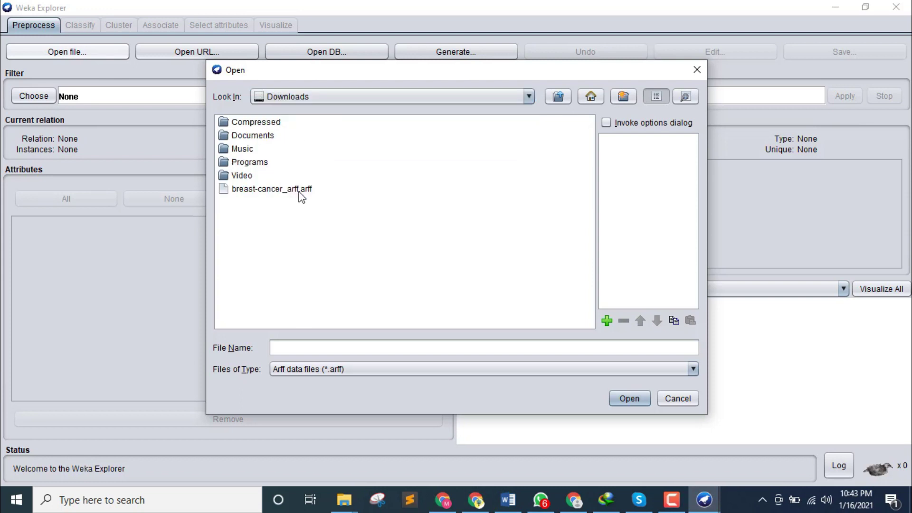
double_click(256, 122)
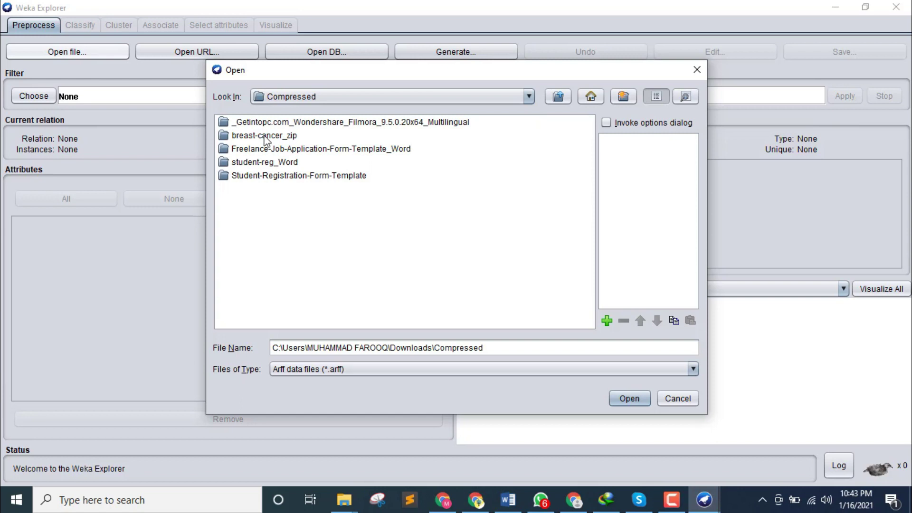
double_click(265, 137)
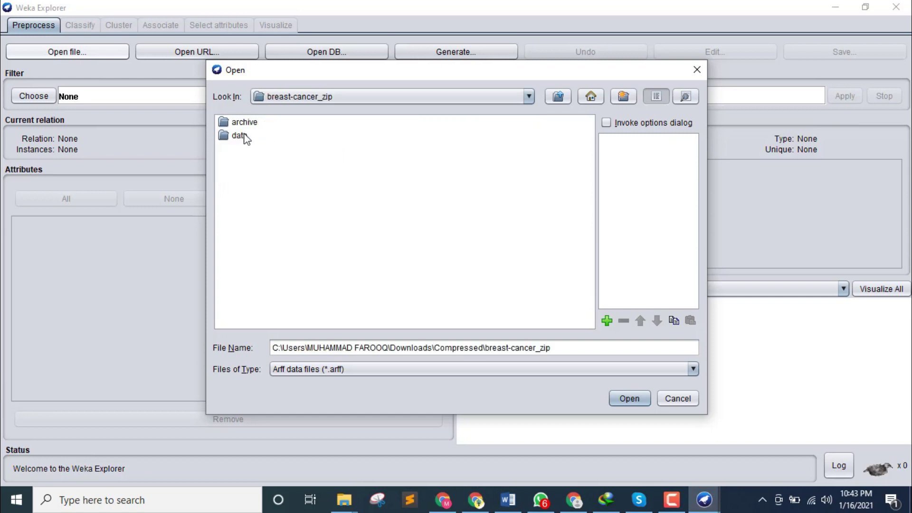
double_click(240, 136)
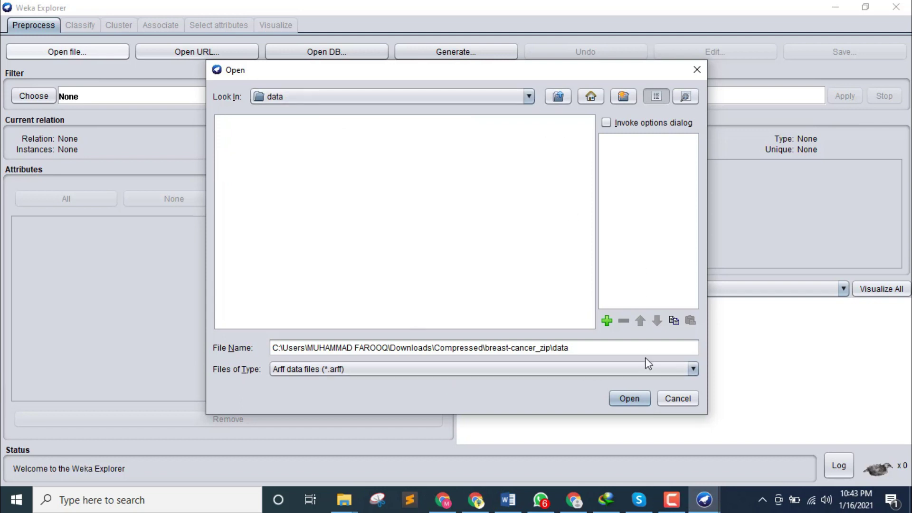
Restrict the file type to CSV data files and load breast-cancer_csv.csv
left_click(693, 370)
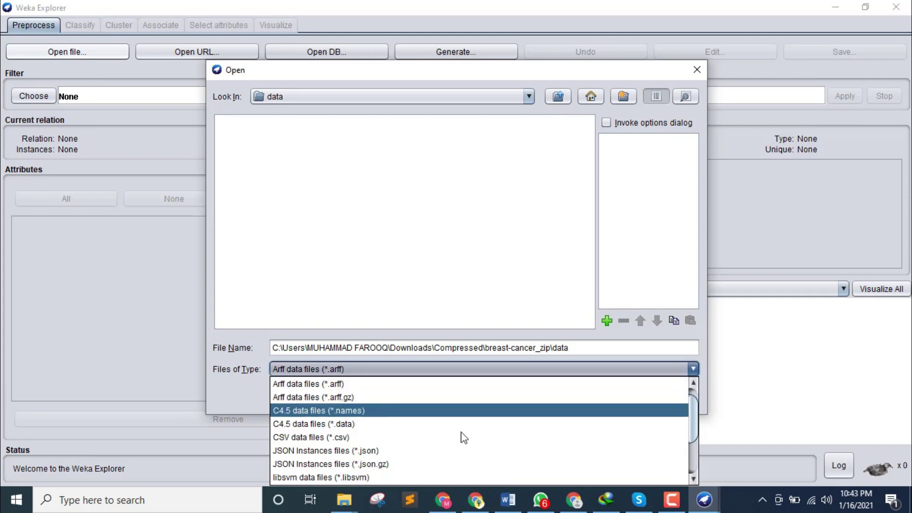
left_click(401, 439)
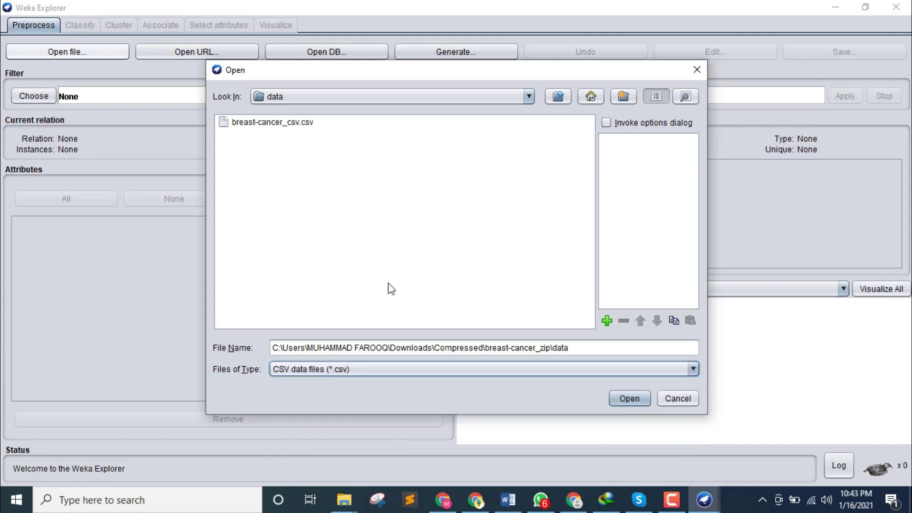
left_click(277, 125)
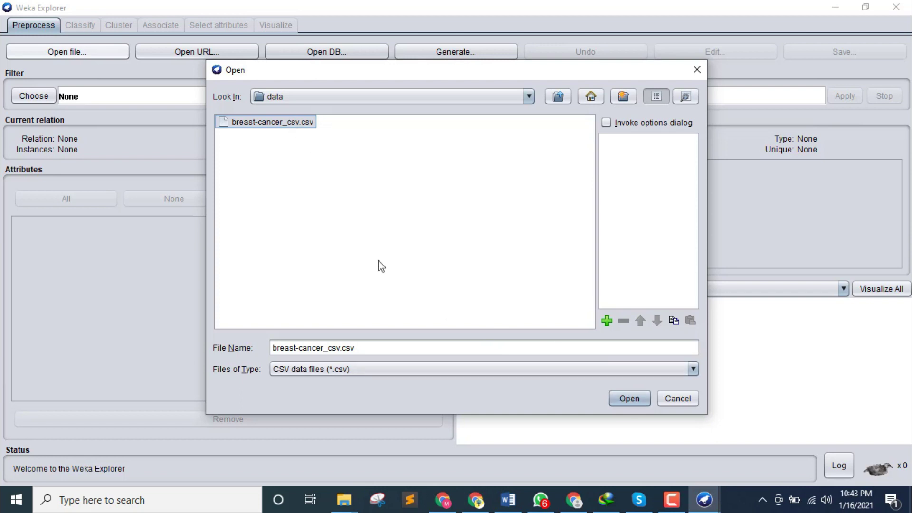
left_click(496, 370)
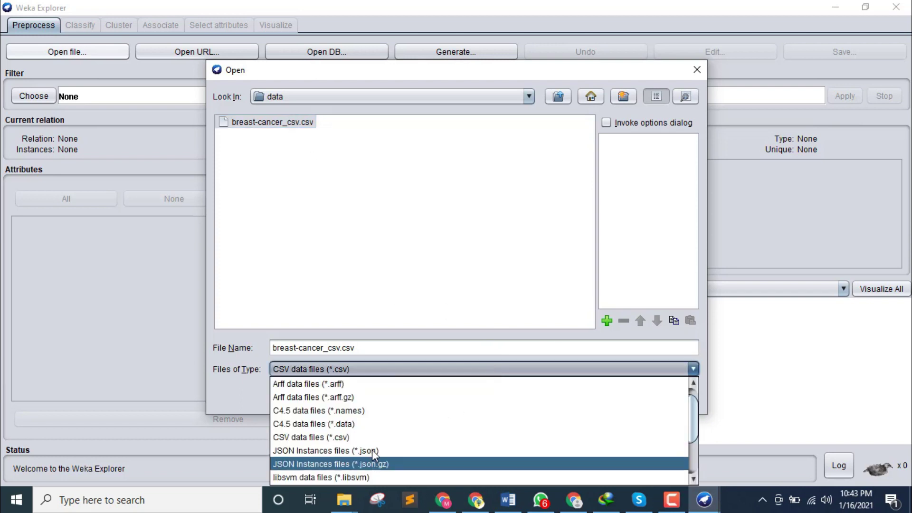
left_click(379, 436)
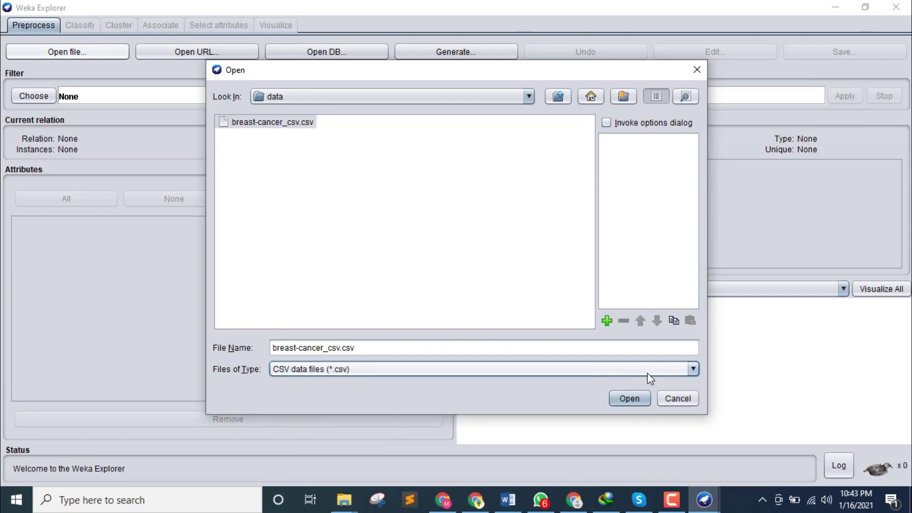
left_click(628, 399)
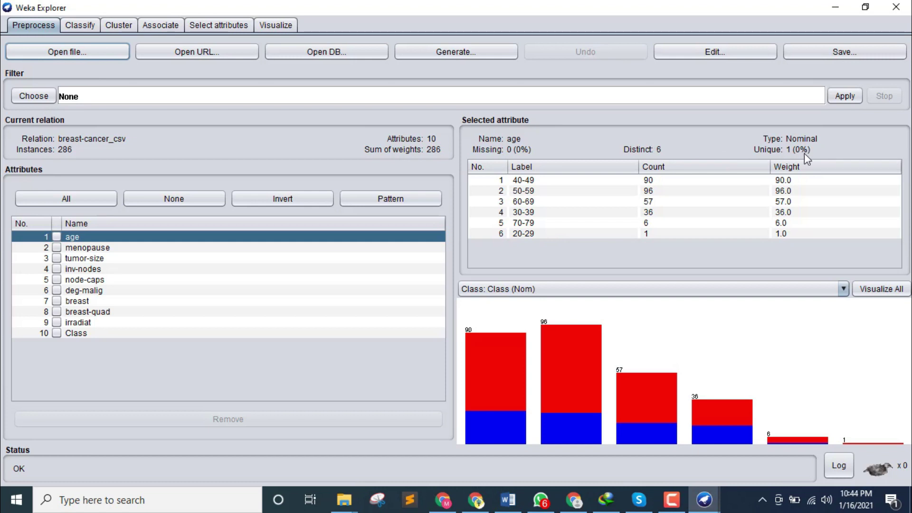
Examine the value distributions of the age attribute, of all attributes together, and of tumor-size
left_click(76, 237)
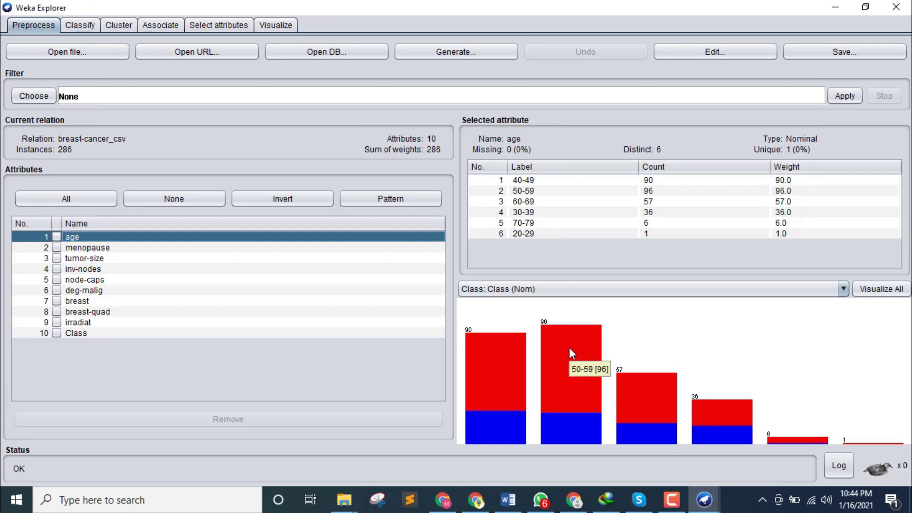
mouse_move(635, 397)
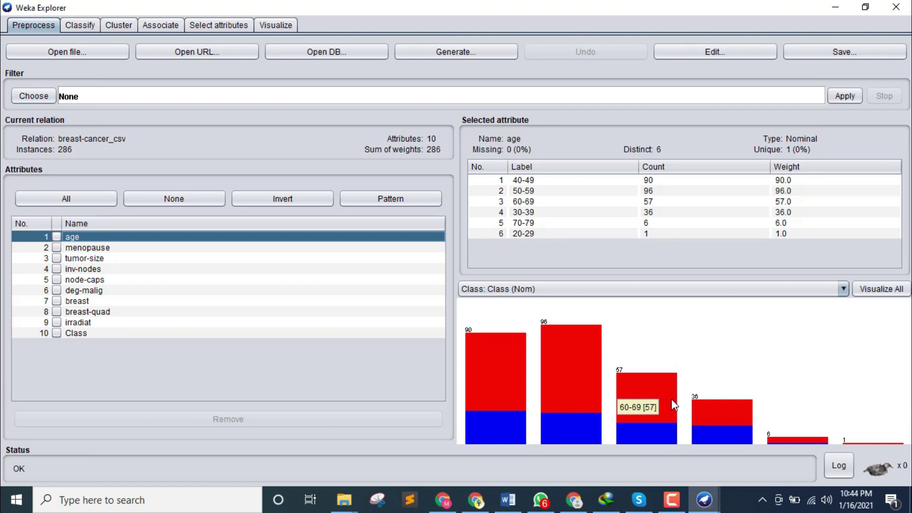
mouse_move(710, 418)
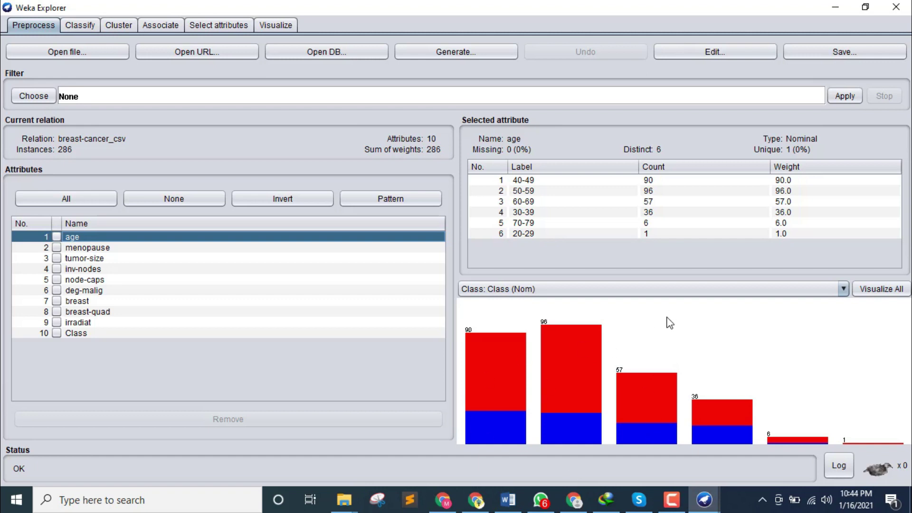
left_click(876, 291)
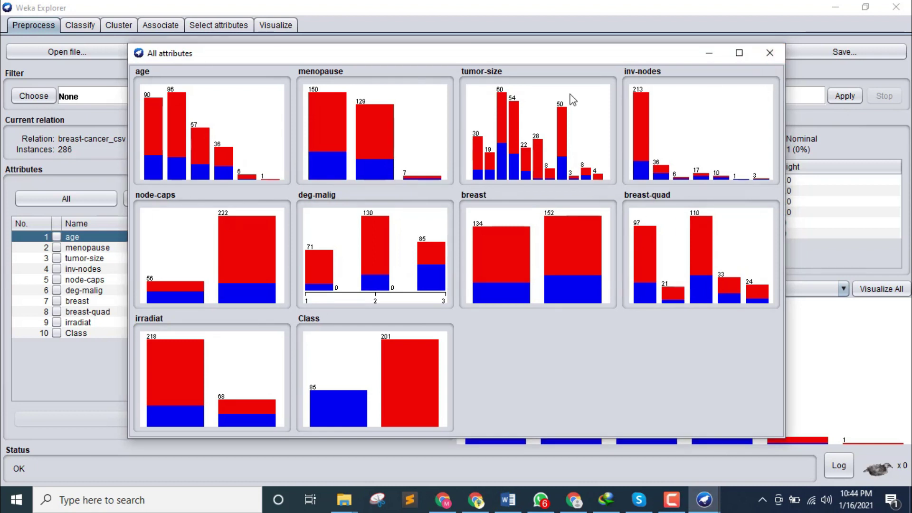
left_click(773, 55)
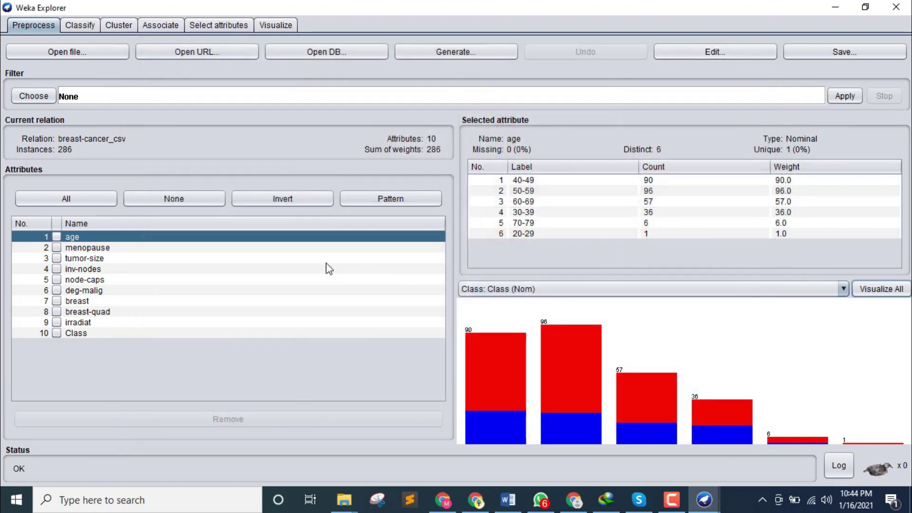
left_click(97, 260)
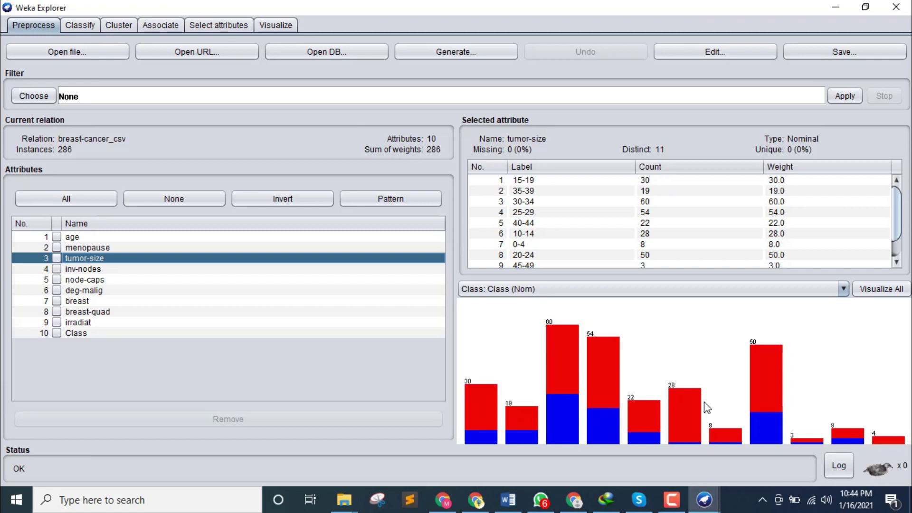
Look through the supervised and unsupervised preprocessing filter groups, then close the filter list without choosing one
left_click(37, 101)
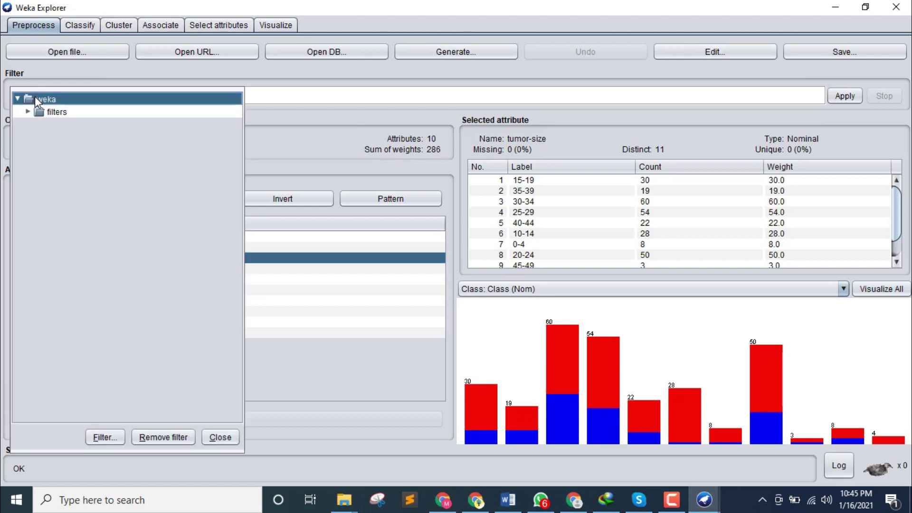
left_click(29, 112)
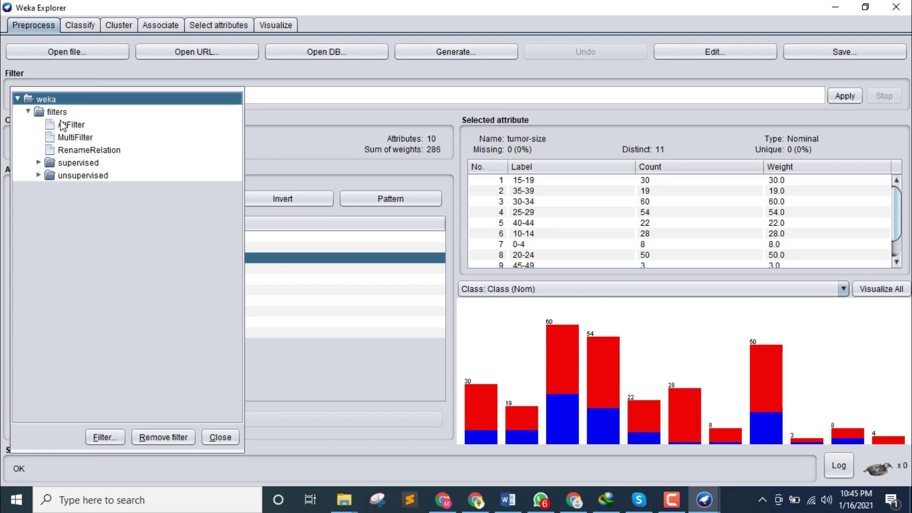
left_click(39, 164)
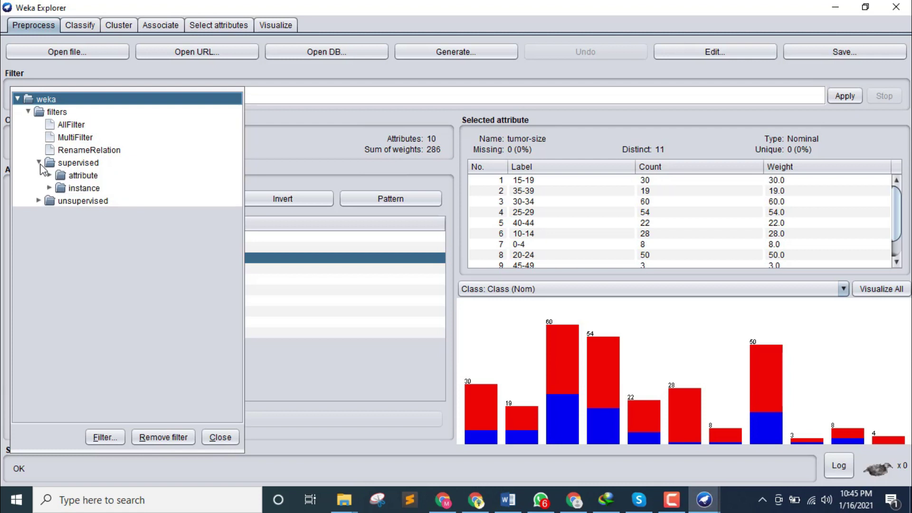
left_click(39, 163)
left_click(39, 163)
left_click(39, 200)
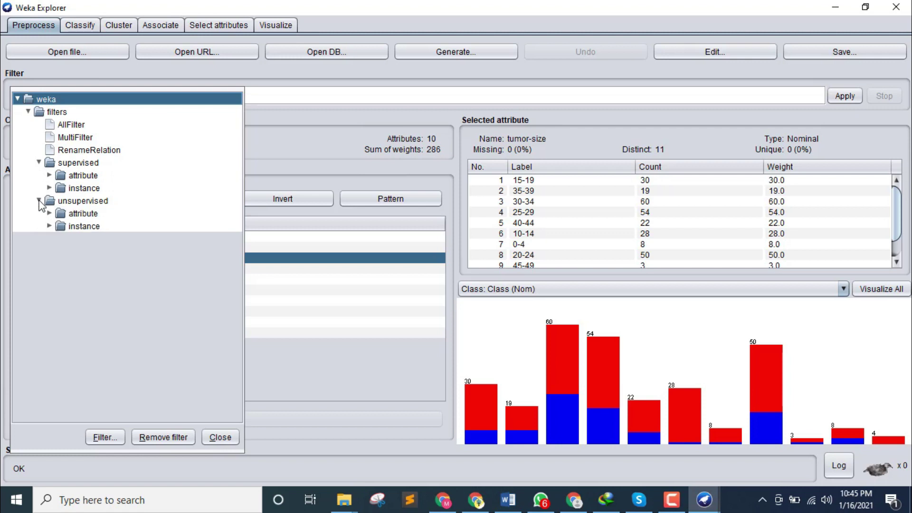
left_click(39, 200)
left_click(39, 163)
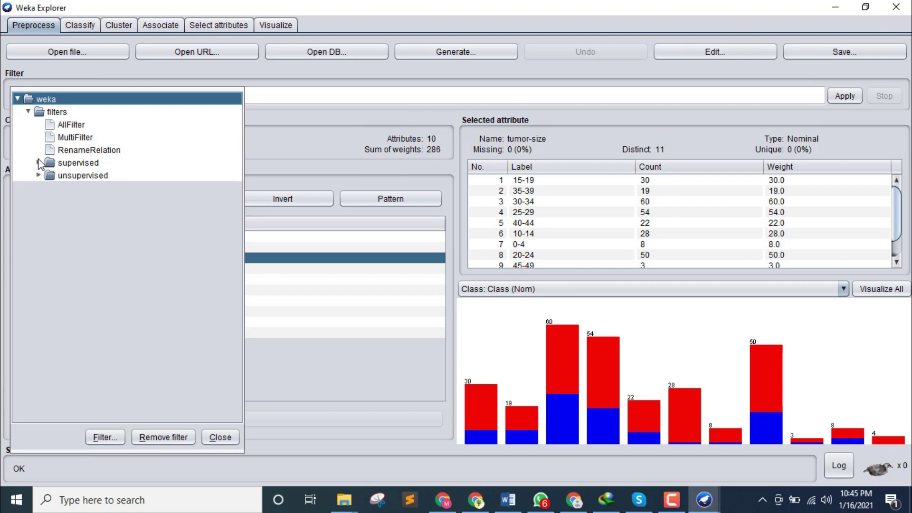
left_click(18, 99)
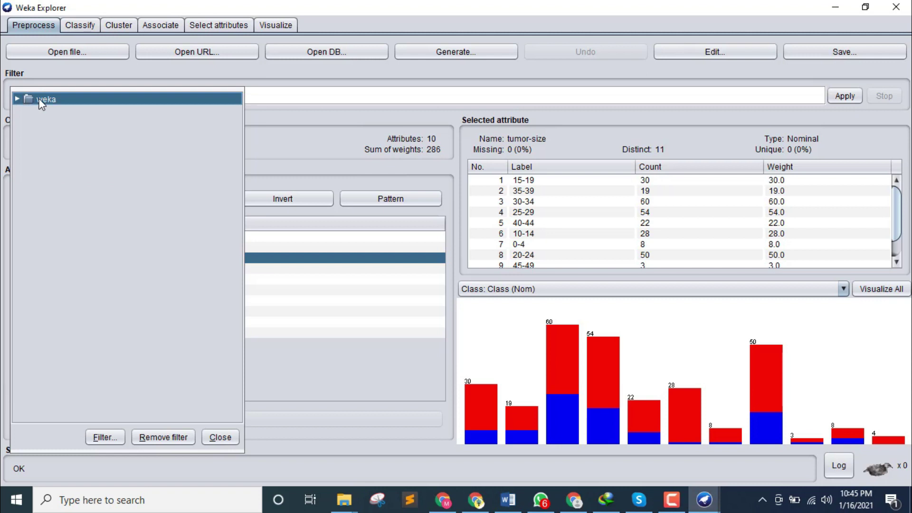
left_click(226, 438)
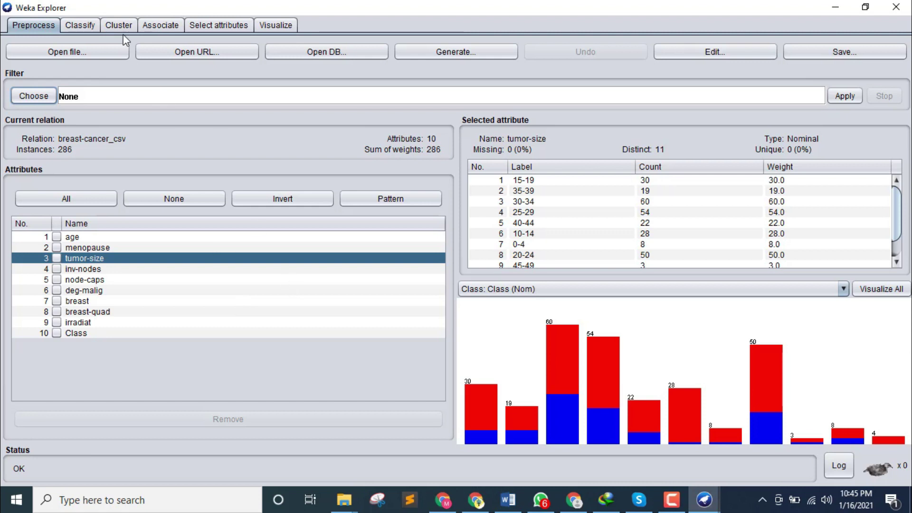
Choose the SMO classifier from the functions group and run it on the loaded dataset using cross-validation
left_click(81, 27)
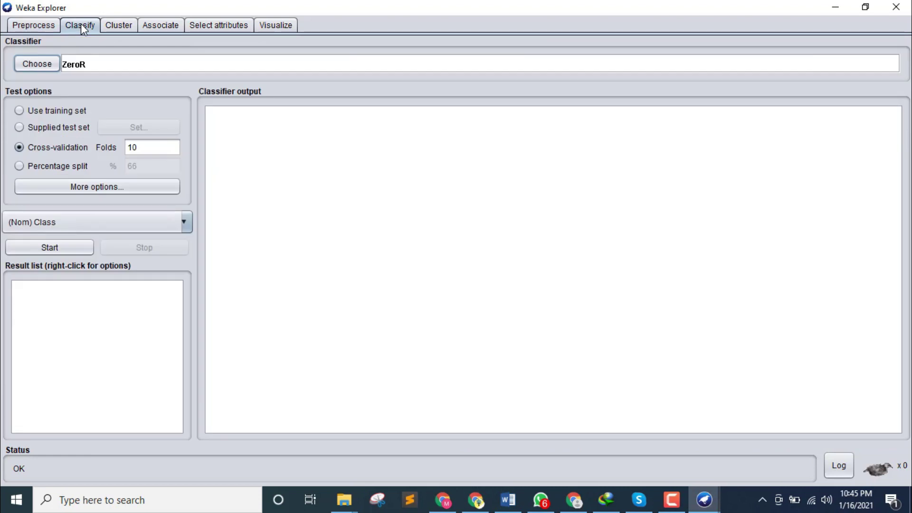
left_click(32, 65)
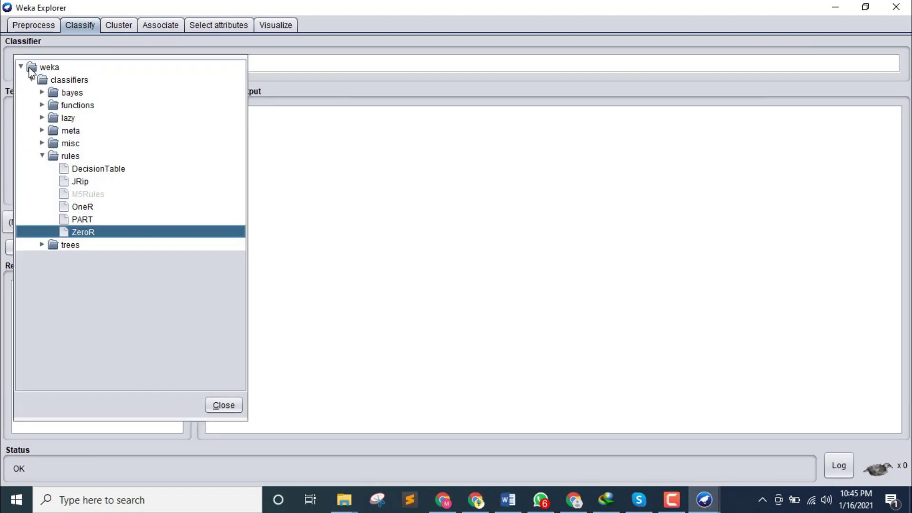
left_click(42, 105)
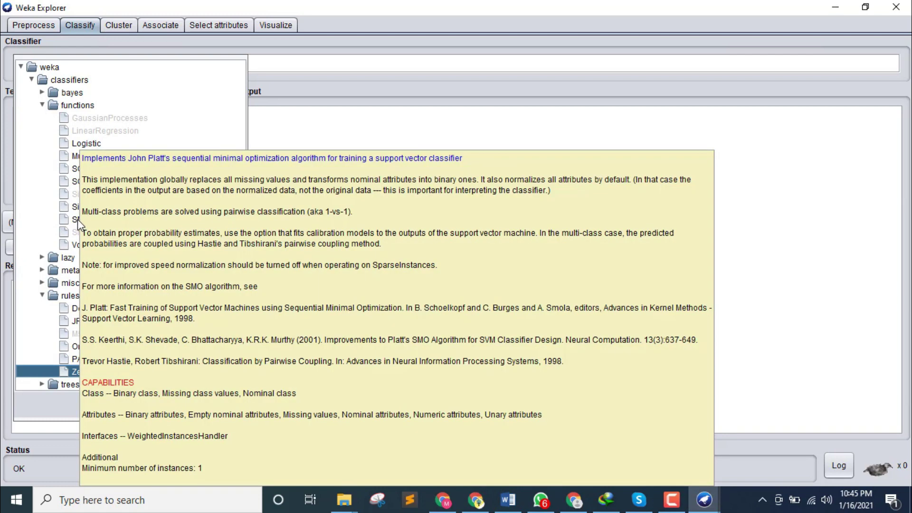
left_click(78, 220)
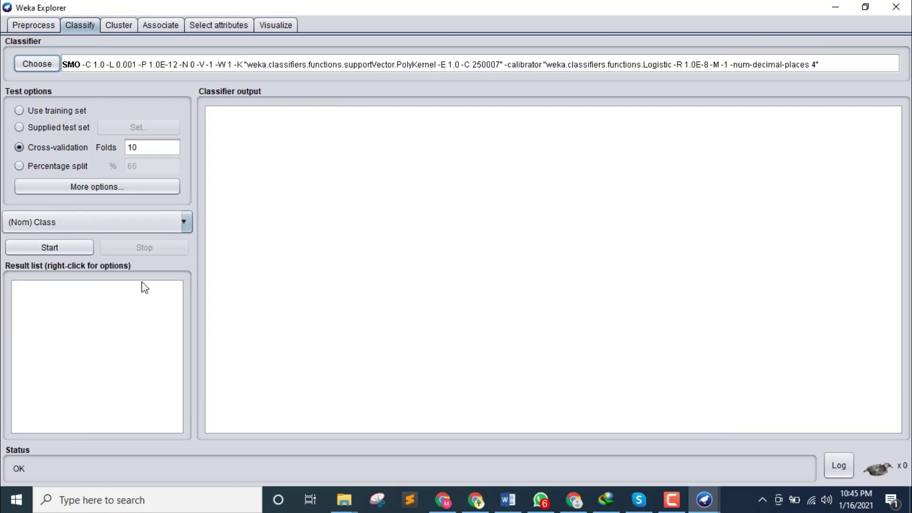
left_click(61, 248)
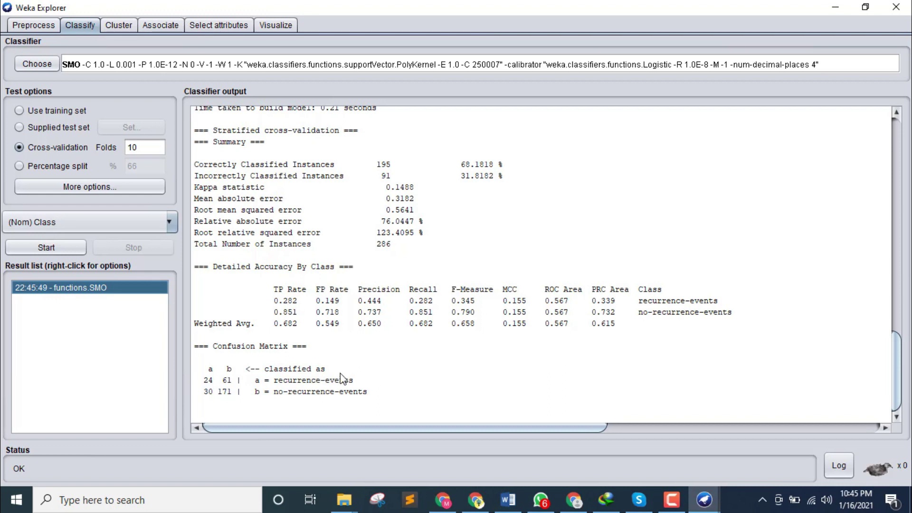
Review the SMO classifier output from the run information to the accuracy summary and confusion matrix
left_click_drag(900, 362, 897, 133)
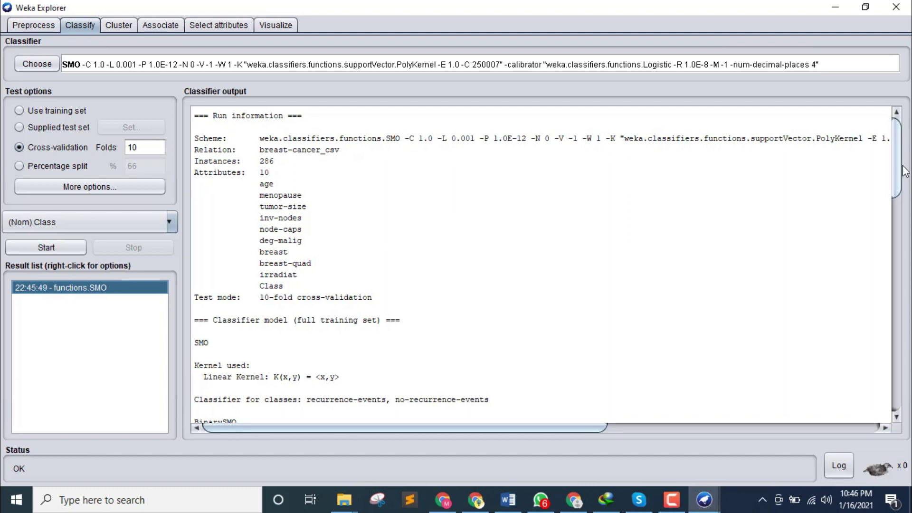
left_click_drag(904, 169, 897, 375)
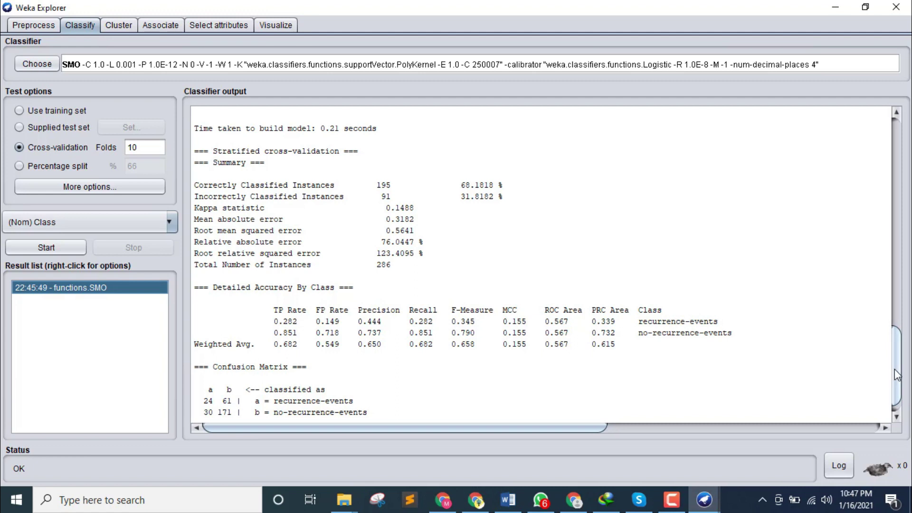
scroll(570, 369, "down", 1)
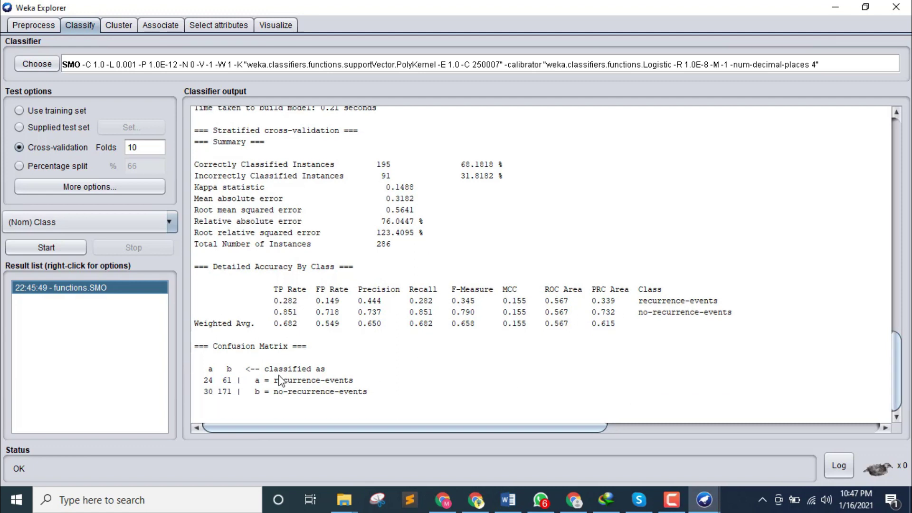